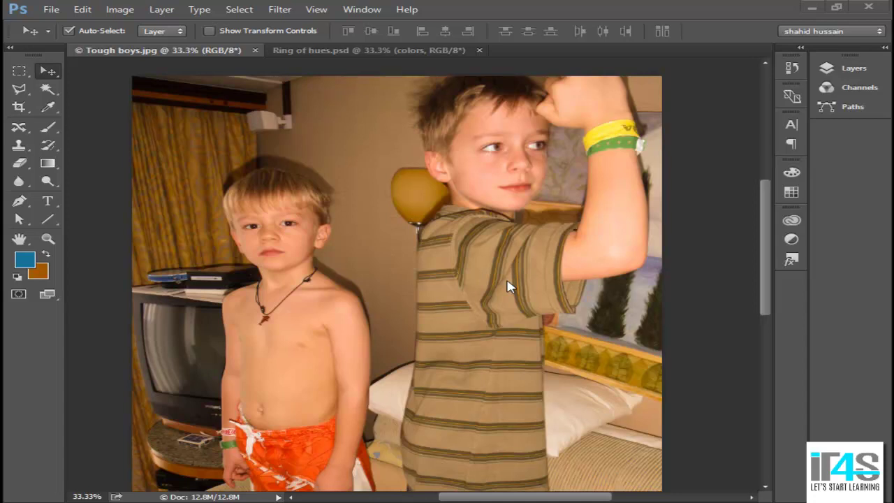
Open Hue/Saturation and move its dialog aside to uncover the younger boy
key(ctrl+u)
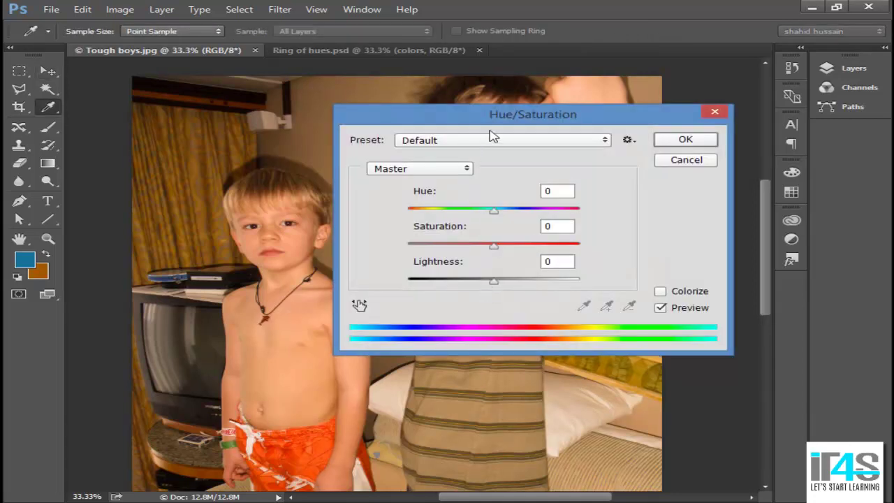
mouse_move(533, 122)
mouse_down()
mouse_move(435, 160)
mouse_move(464, 159)
mouse_up()
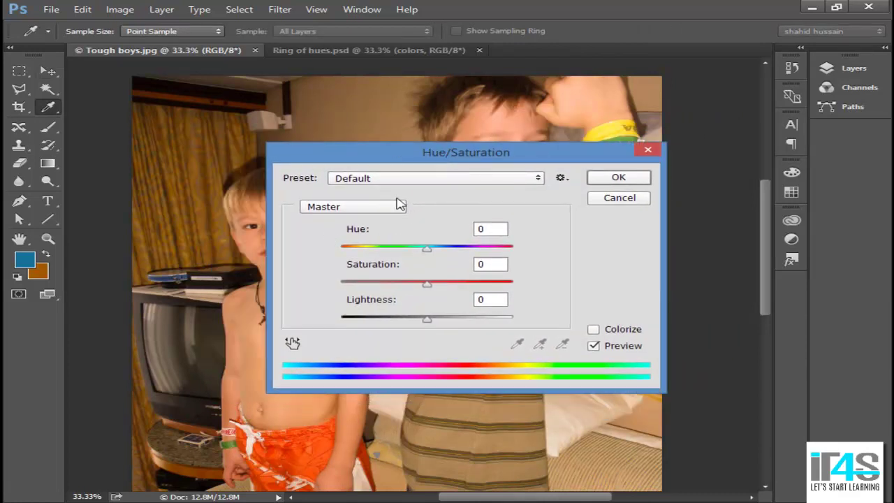
drag(425, 161, 522, 132)
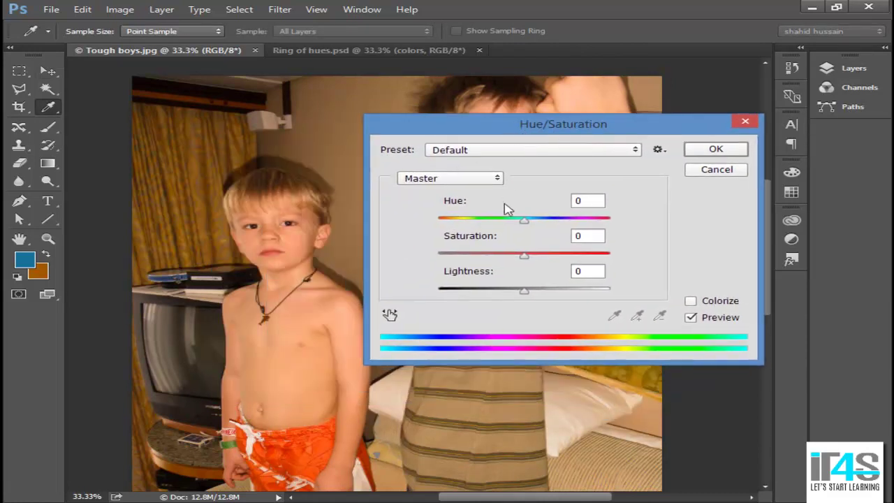
Try extreme hue and saturation values, then settle on hue -13, saturation -27, lightness -25
mouse_move(525, 223)
mouse_down()
mouse_move(585, 226)
mouse_move(502, 235)
mouse_up()
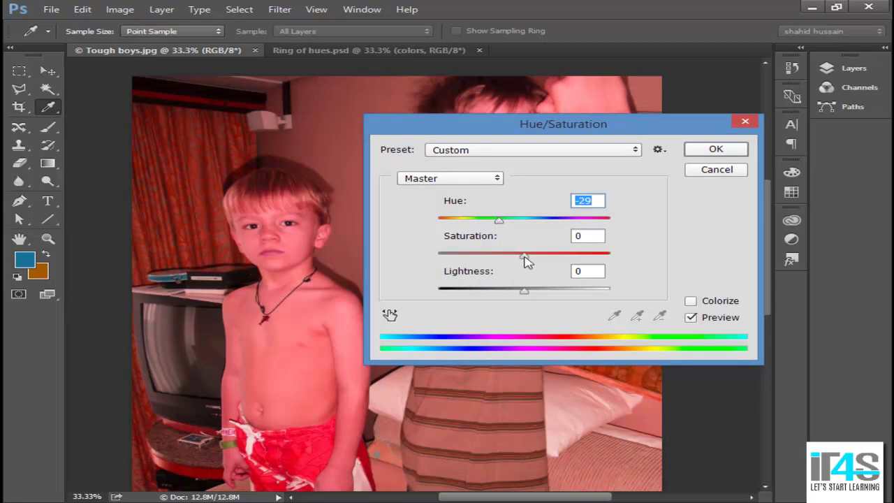
drag(524, 255, 616, 271)
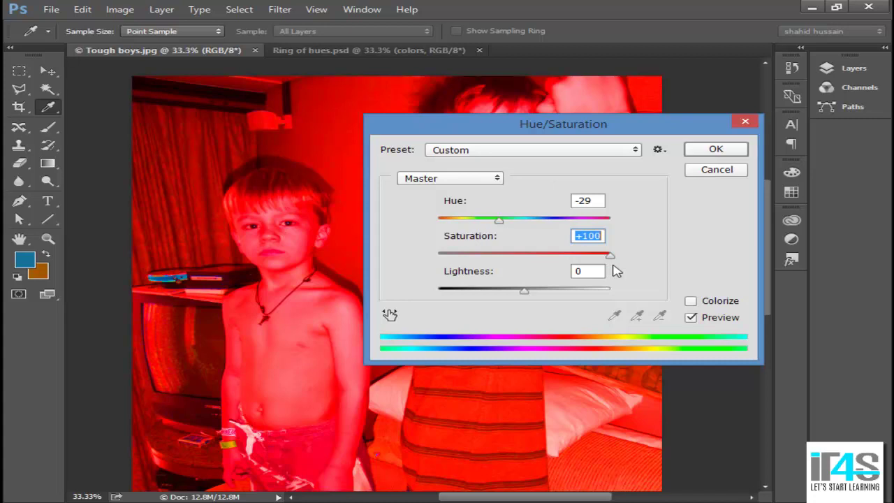
drag(610, 266, 422, 267)
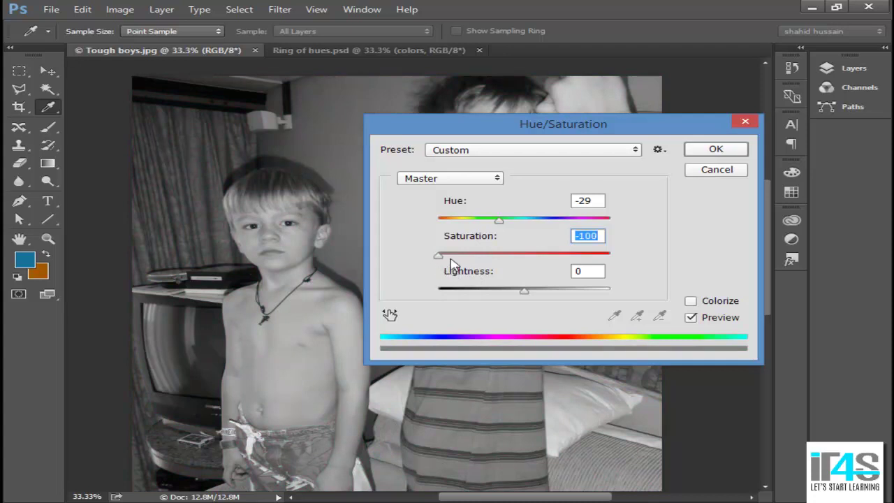
drag(497, 220, 513, 221)
drag(438, 255, 502, 256)
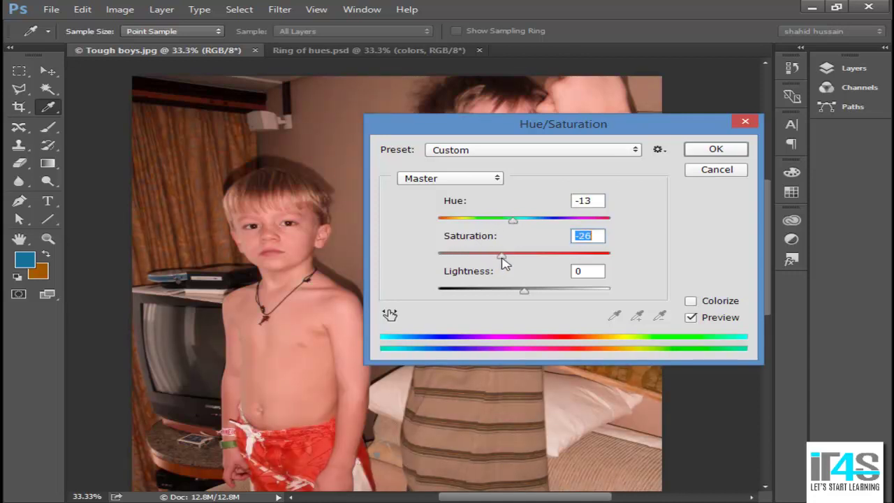
mouse_move(523, 292)
mouse_down()
mouse_move(549, 303)
mouse_move(503, 305)
mouse_up()
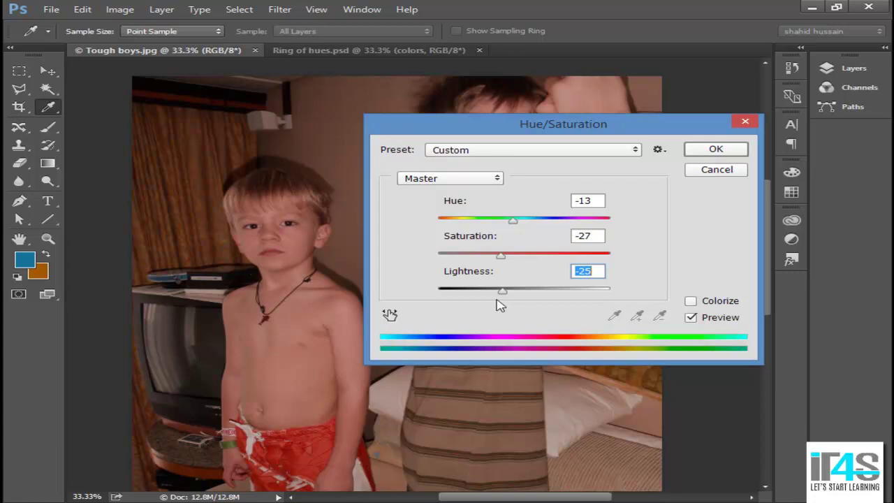
key(alt)
Cancel the Hue/Saturation adjustment, zoom out to 25%, then back in to 33.33%
key(Escape)
key(v)
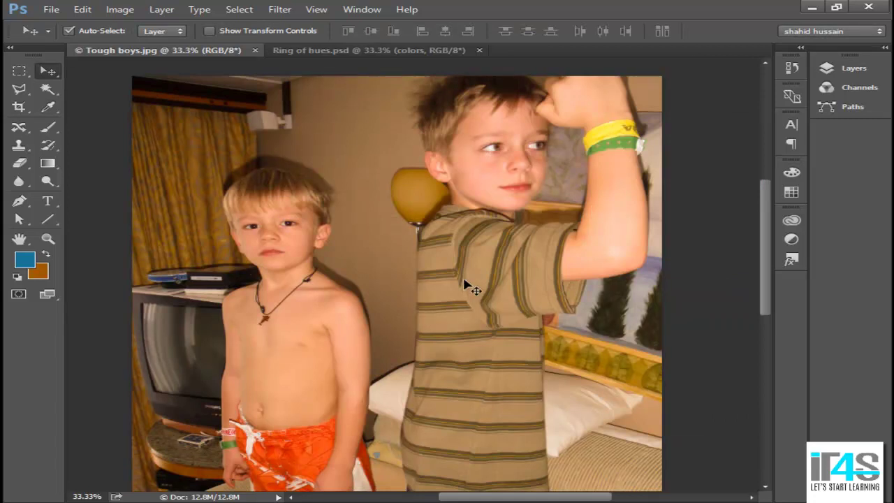
key(ctrl+minus)
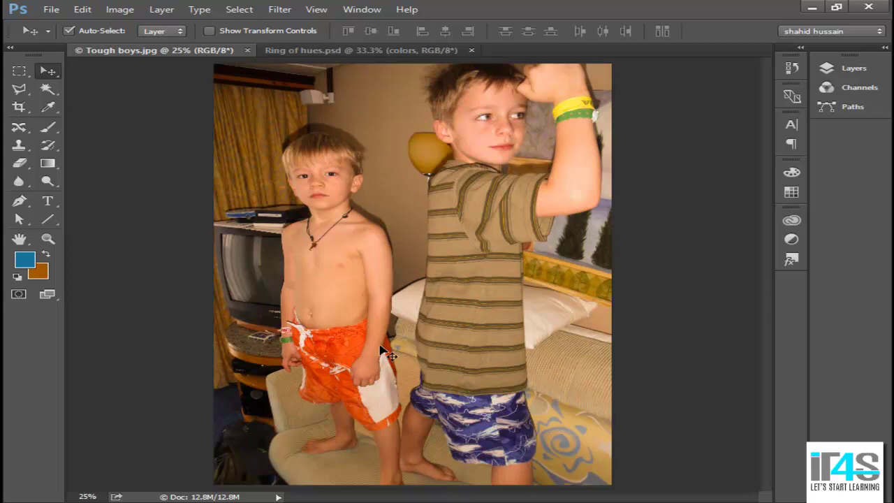
key(ctrl+plus)
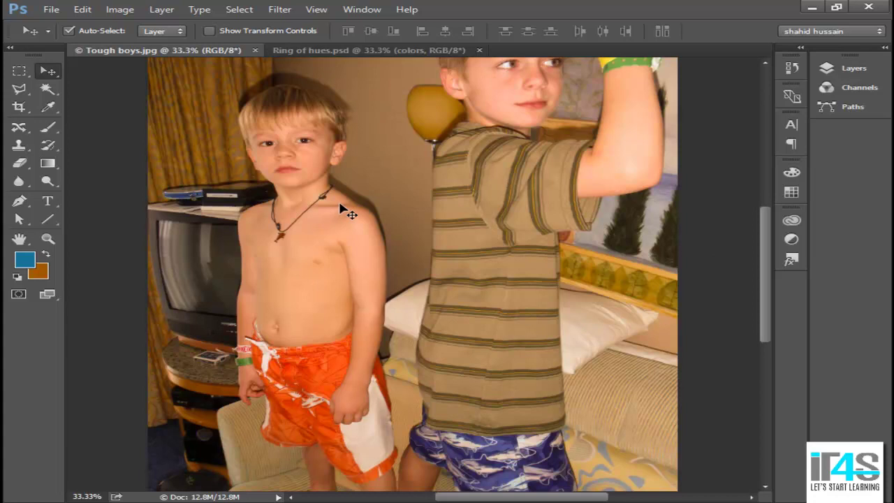
Pan the photo, zoom to 50% on the striped shirt, then back out to 25%
mouse_move(415, 240)
mouse_down()
mouse_move(343, 344)
mouse_move(342, 271)
mouse_up()
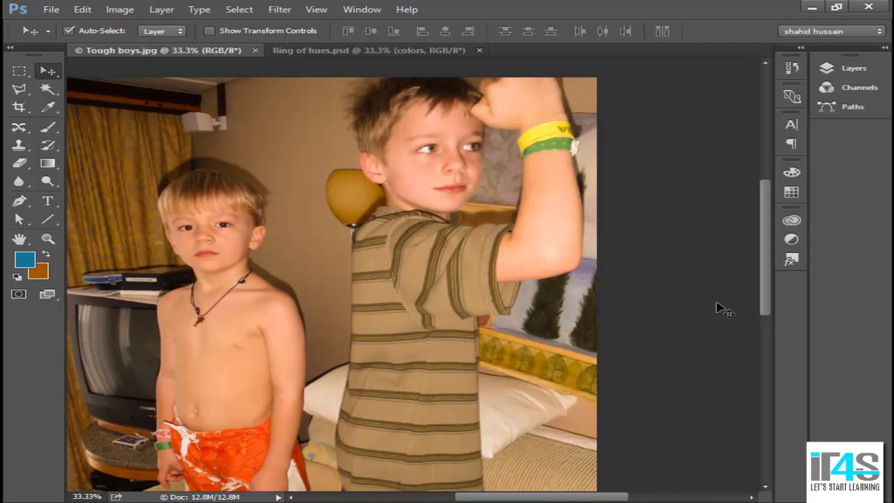
drag(767, 287, 763, 311)
key(ctrl)
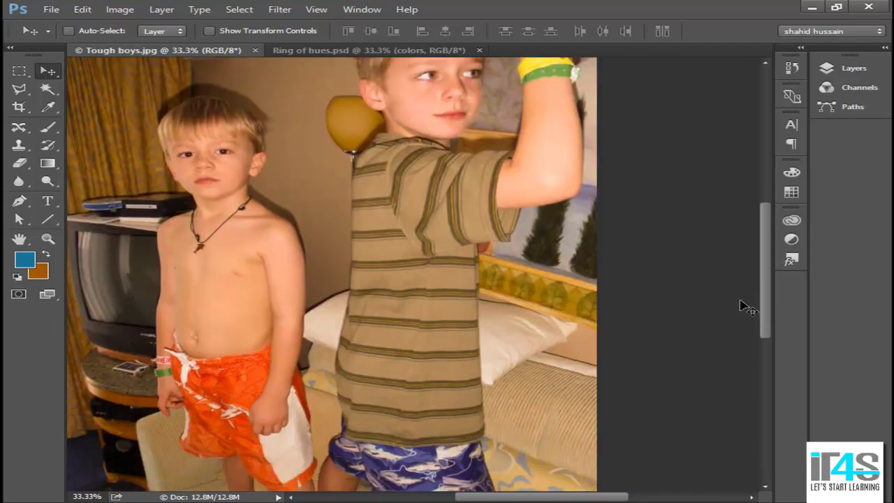
key(ctrl+plus)
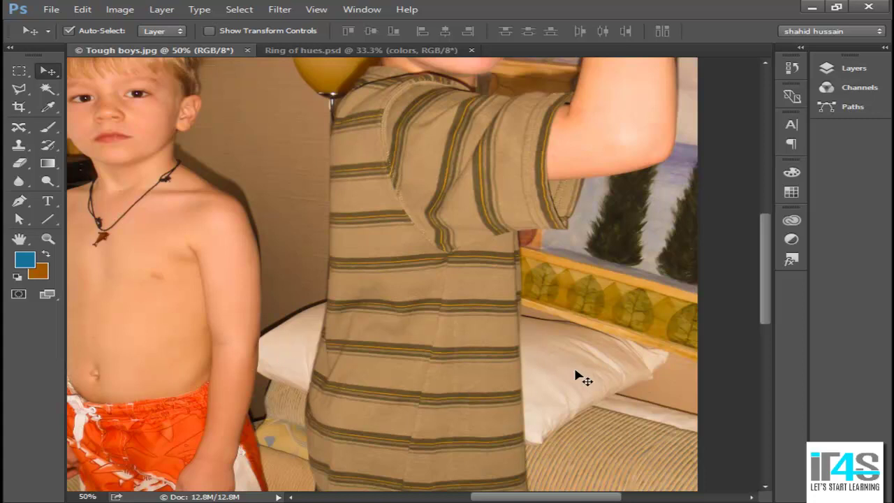
drag(585, 339, 459, 317)
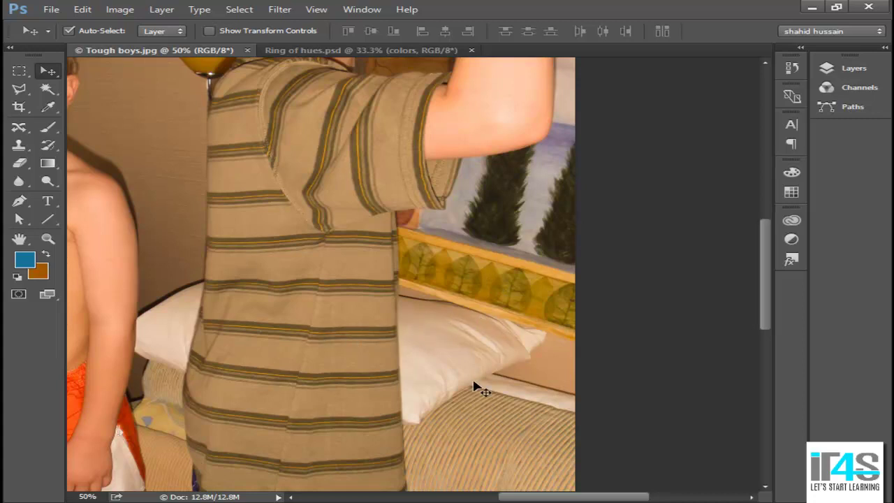
key(ctrl+minus)
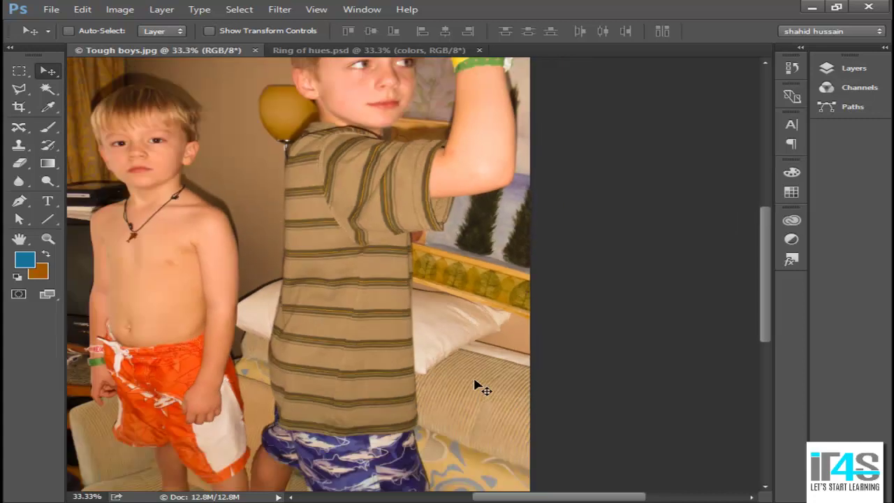
key(ctrl+minus)
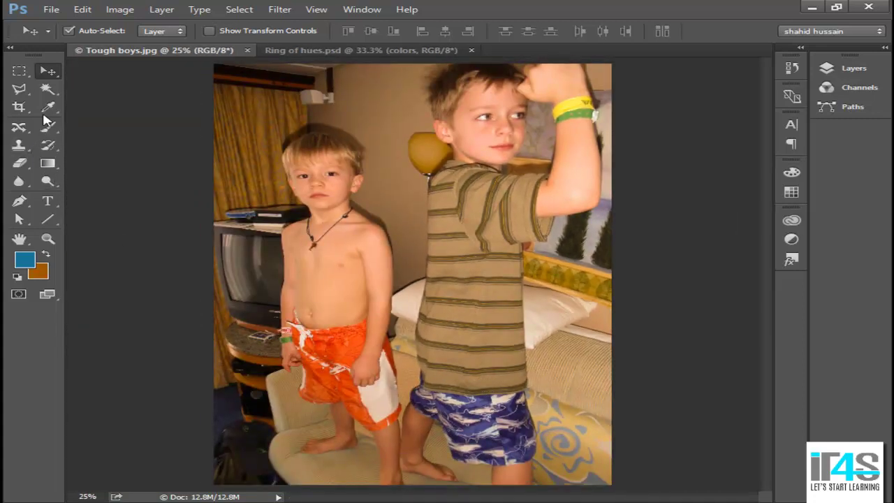
drag(47, 108, 107, 112)
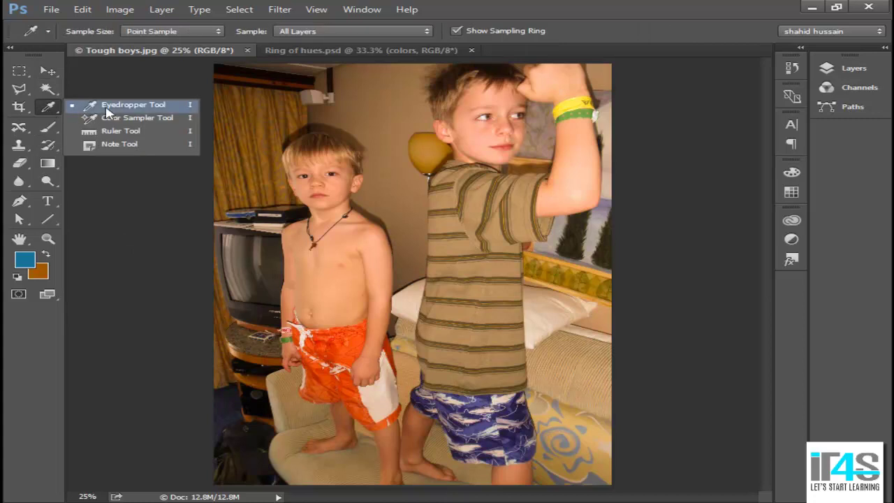
Use the Eyedropper to sample the boy's face, shoulder, stomach and the pillow
click(106, 107)
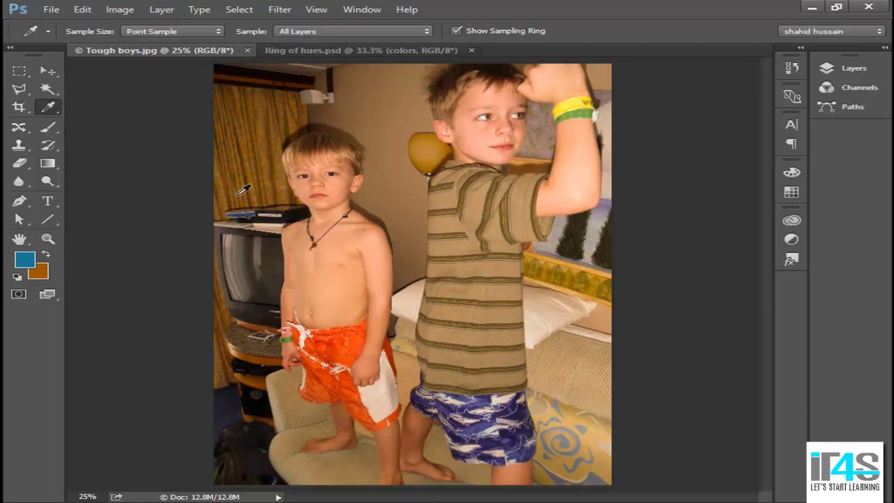
click(343, 180)
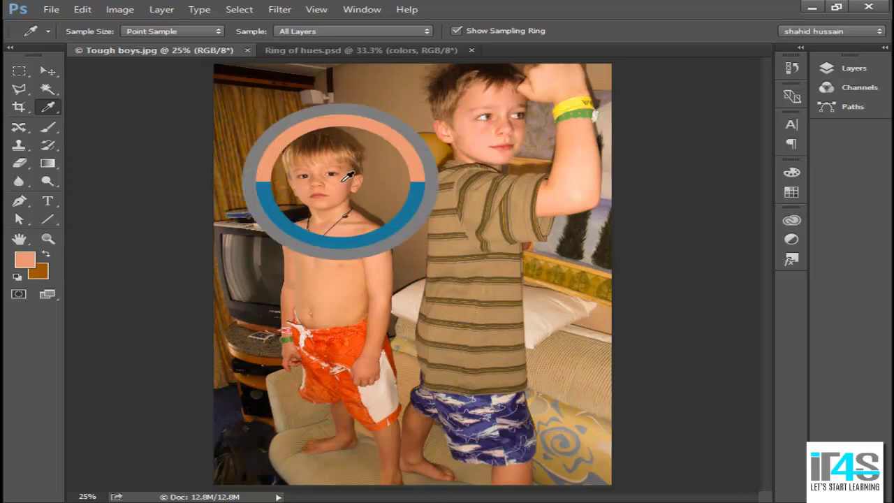
click(355, 236)
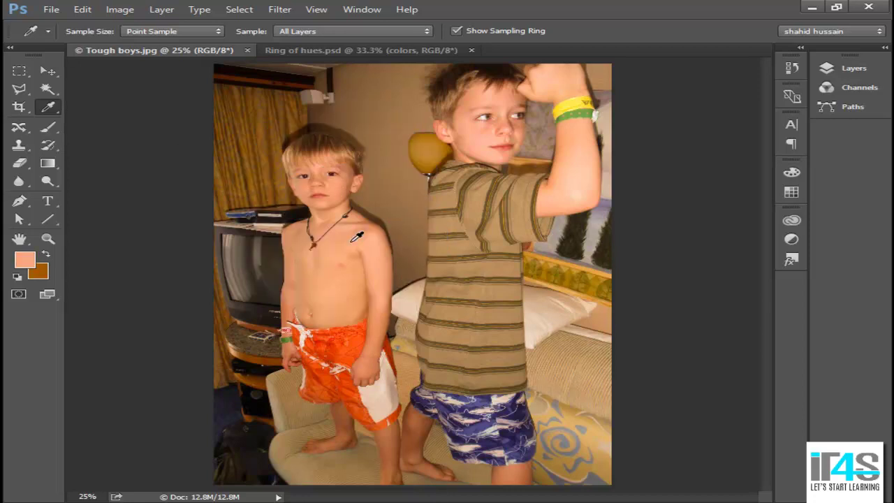
click(552, 293)
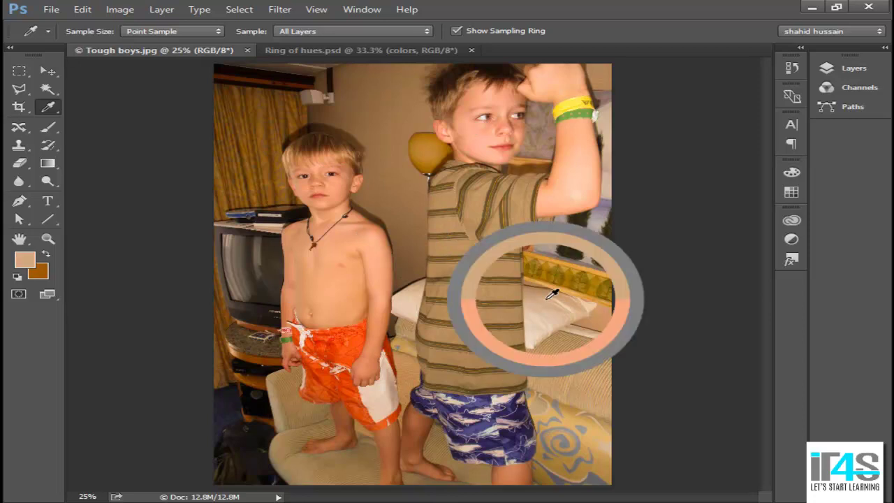
key(d)
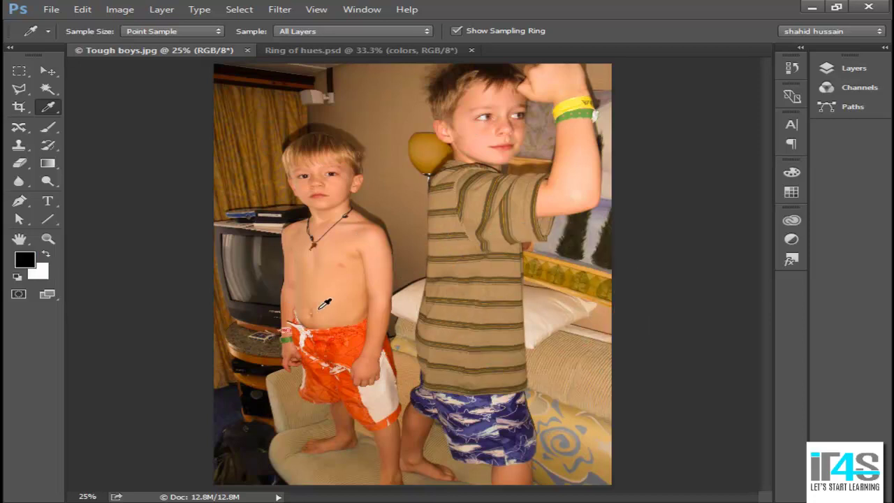
click(553, 296)
Reset and swap the default colours, then sample the beige tone as the foreground colour
key(d)
key(x)
key(x)
click(550, 302)
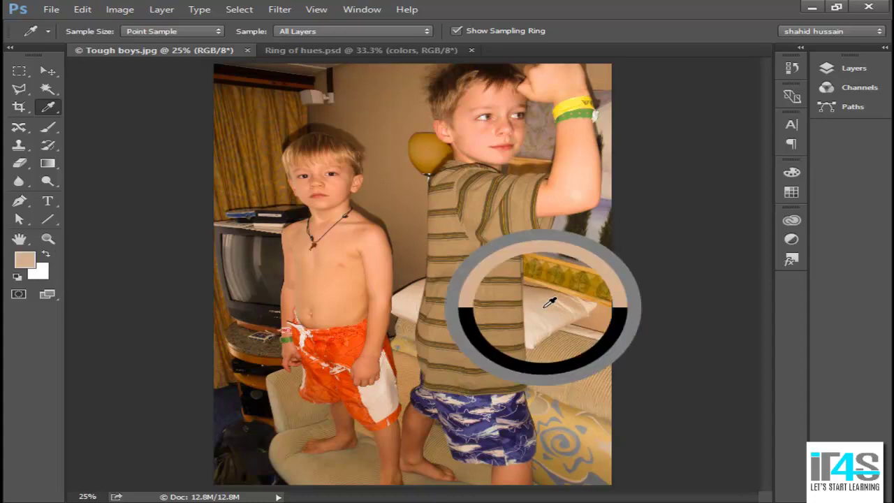
drag(550, 301, 545, 299)
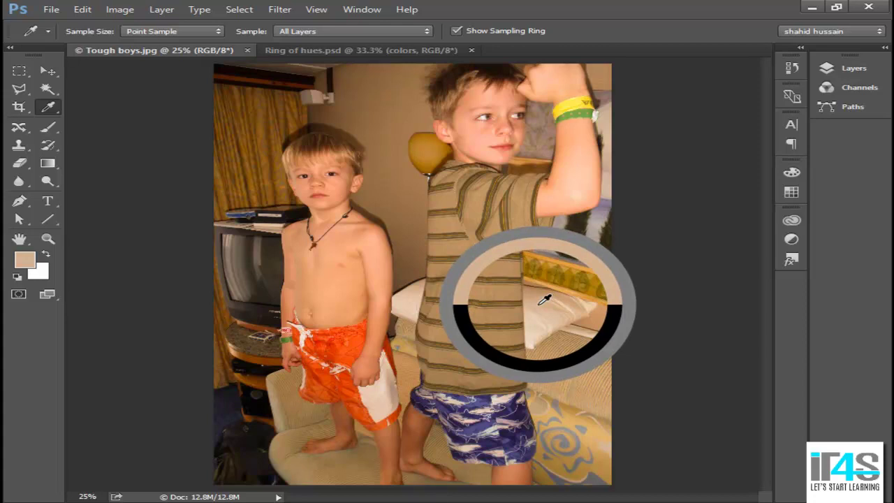
mouse_move(545, 299)
mouse_down()
mouse_move(545, 292)
mouse_move(554, 299)
mouse_up()
Keep the Eyedropper active and set its Sample Size to 5 by 5 Average
right_click(49, 109)
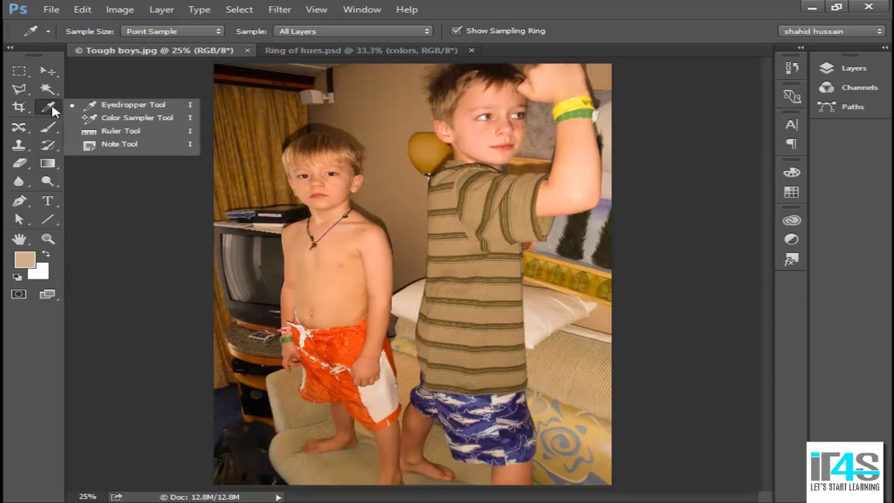
click(120, 112)
click(544, 297)
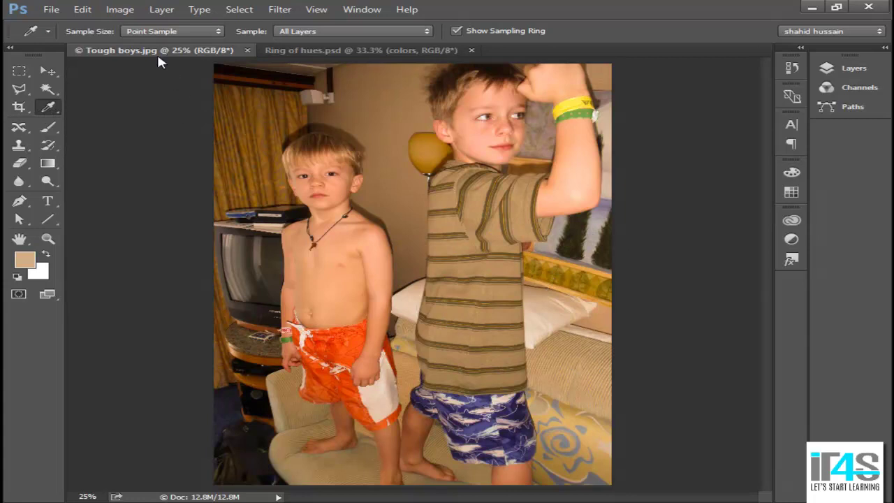
click(146, 33)
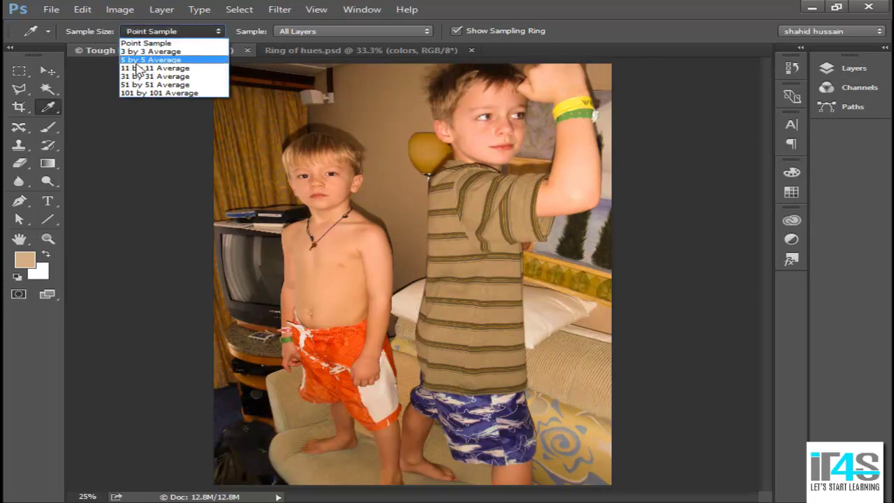
click(178, 61)
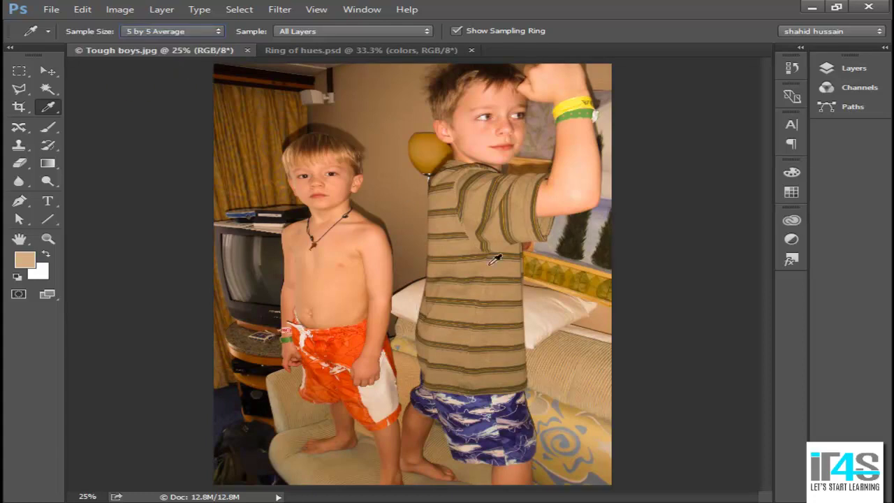
Reset the default colours and resample the tan tone near the pillow as foreground
click(550, 292)
key(d)
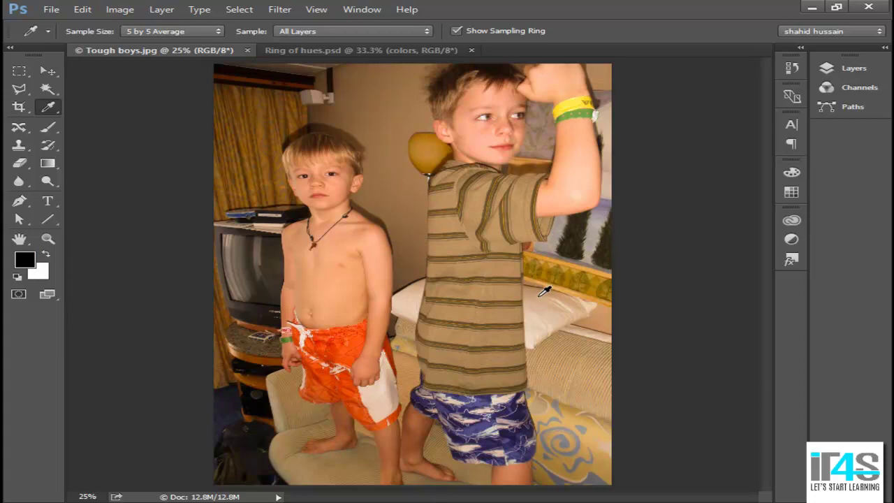
click(544, 292)
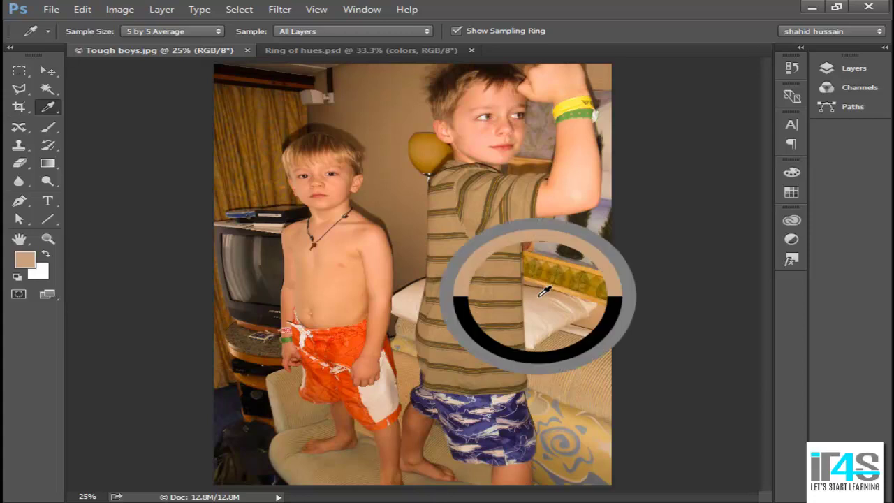
mouse_move(544, 292)
mouse_down()
mouse_move(557, 286)
mouse_move(546, 288)
mouse_up()
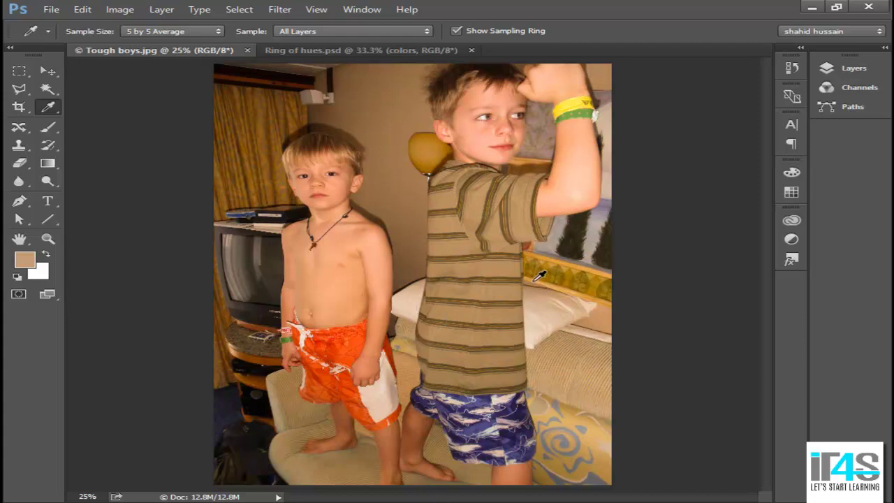
Open a taller Color panel showing the foreground as HSB sliders: H 33°, S 35%, B 73%
click(358, 9)
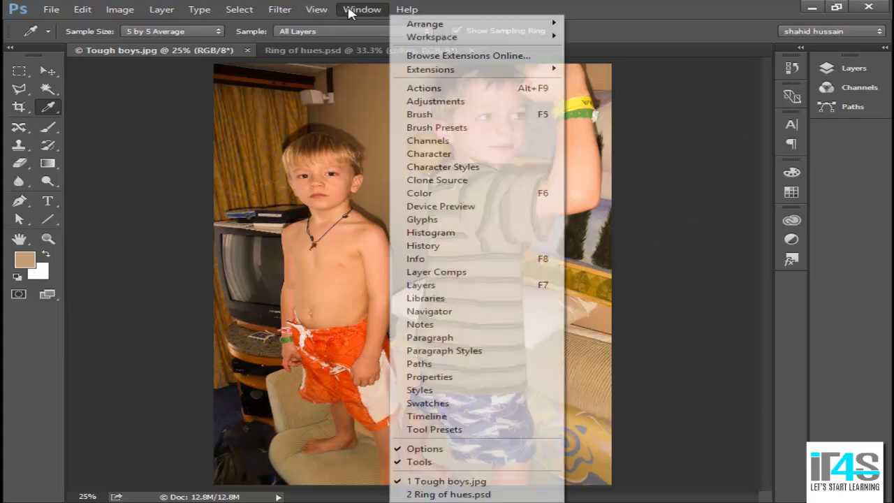
click(444, 194)
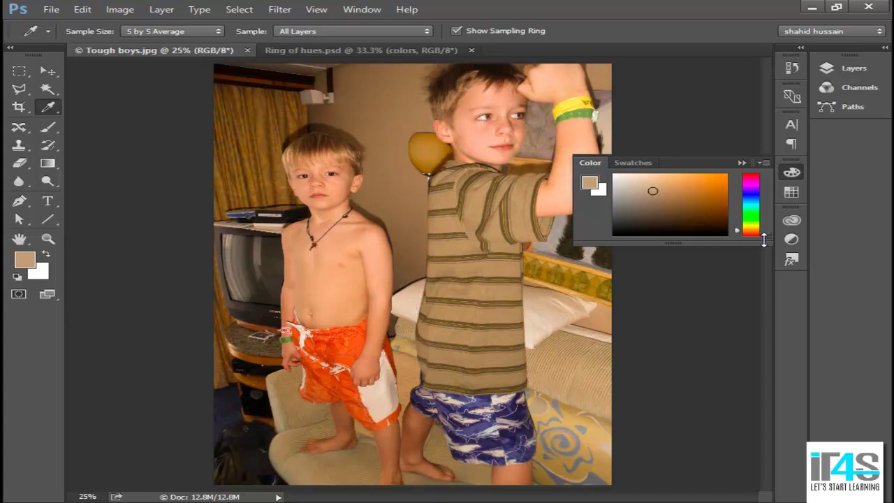
drag(764, 240, 764, 258)
click(764, 165)
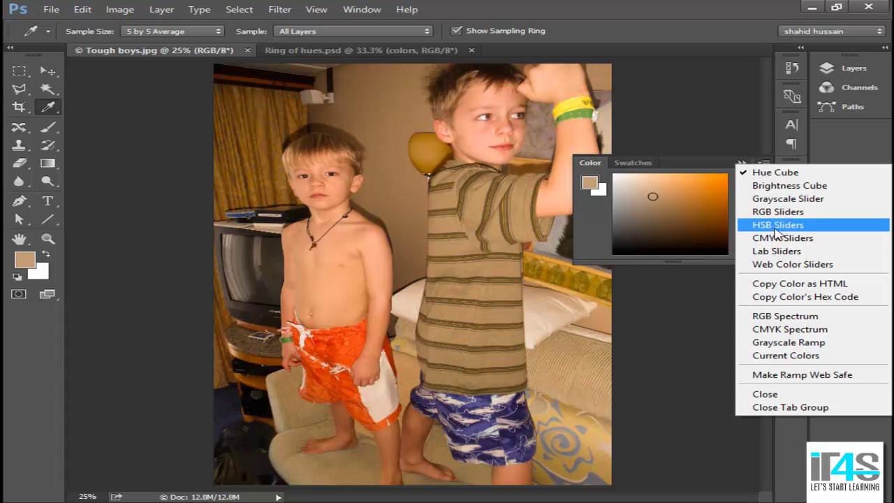
click(774, 229)
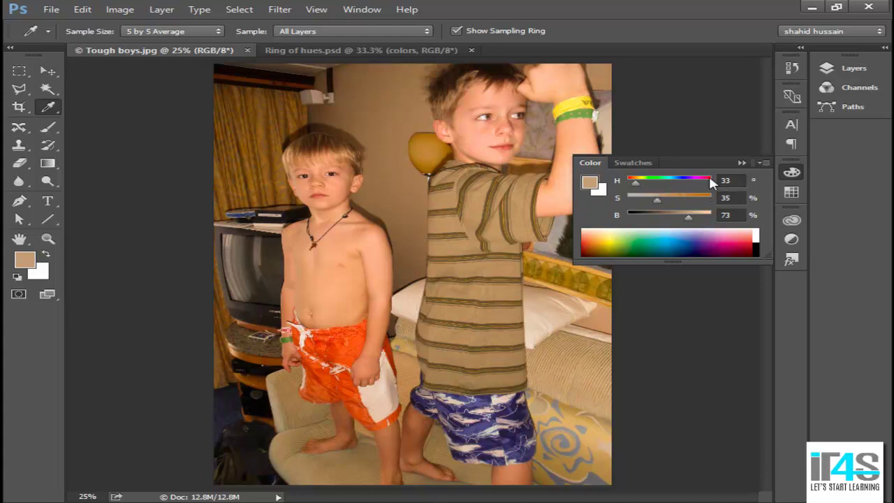
Switch to Ring of hues.psd, make its degrees and inner ring layers visible, then collapse Layers
click(385, 50)
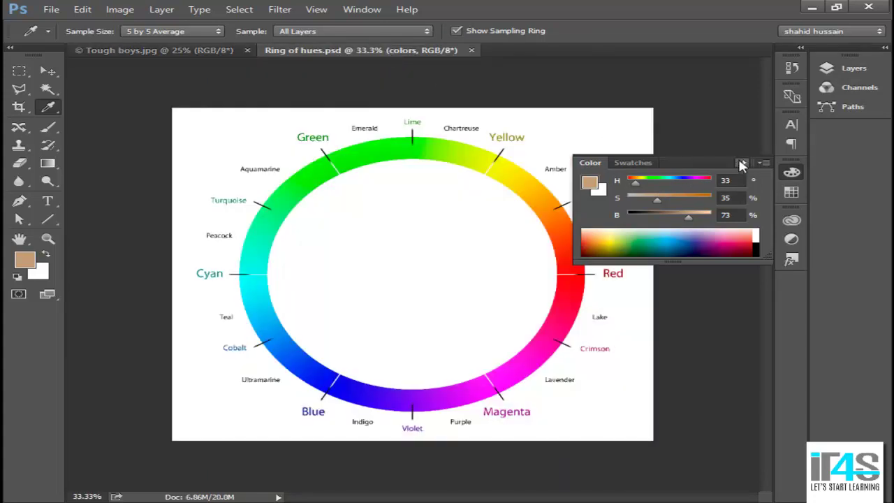
click(742, 162)
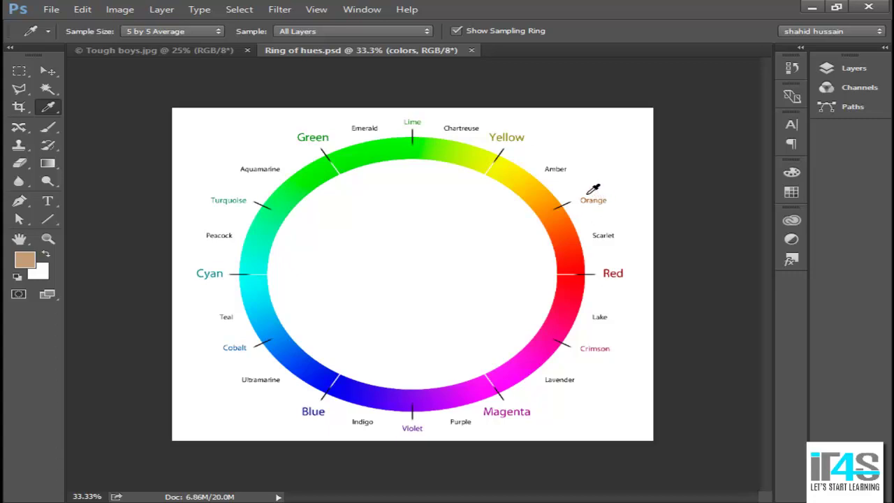
key(F7)
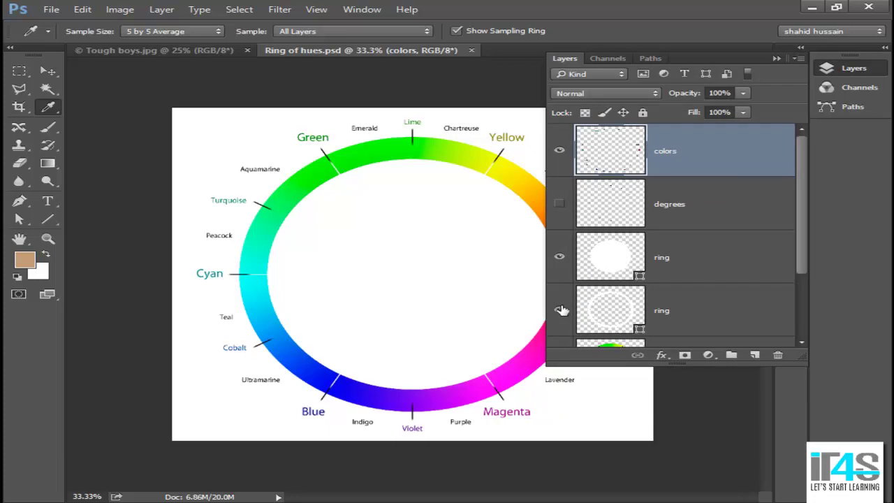
click(561, 309)
click(560, 203)
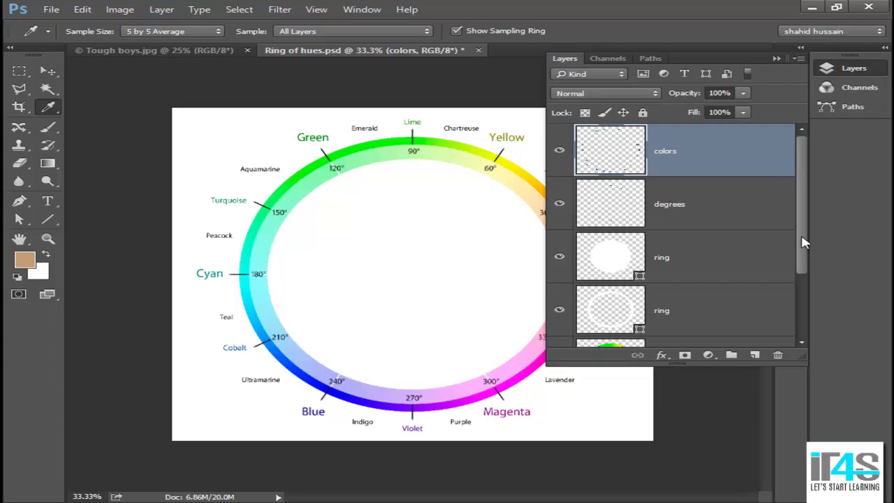
drag(805, 247, 788, 322)
click(777, 58)
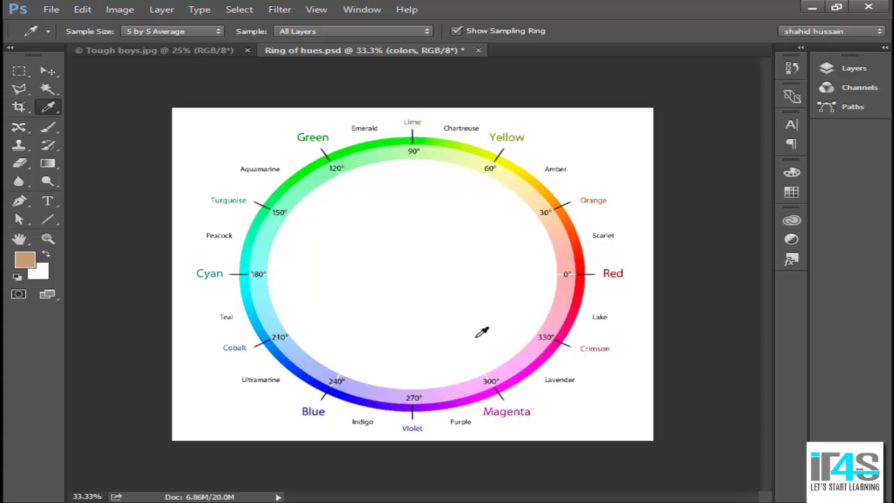
Return to Tough boys.jpg, check the H 33°, S 35%, B 73% reading, then collapse the Color panel
click(187, 51)
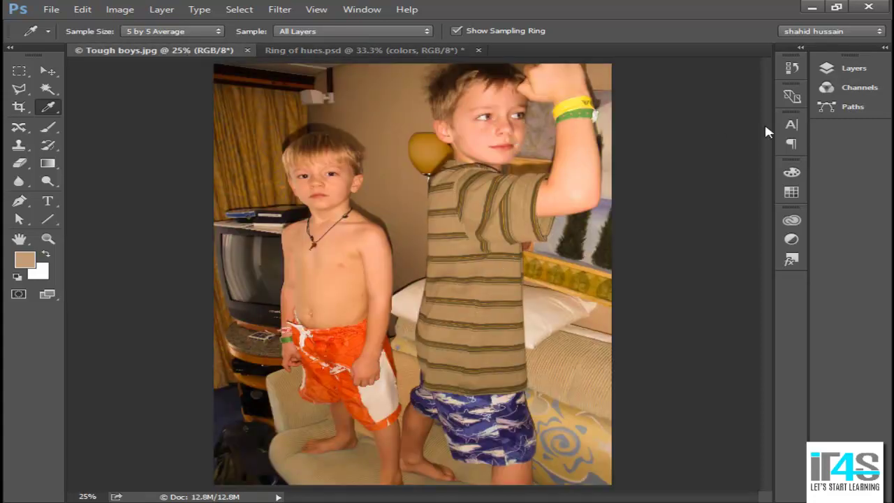
click(851, 69)
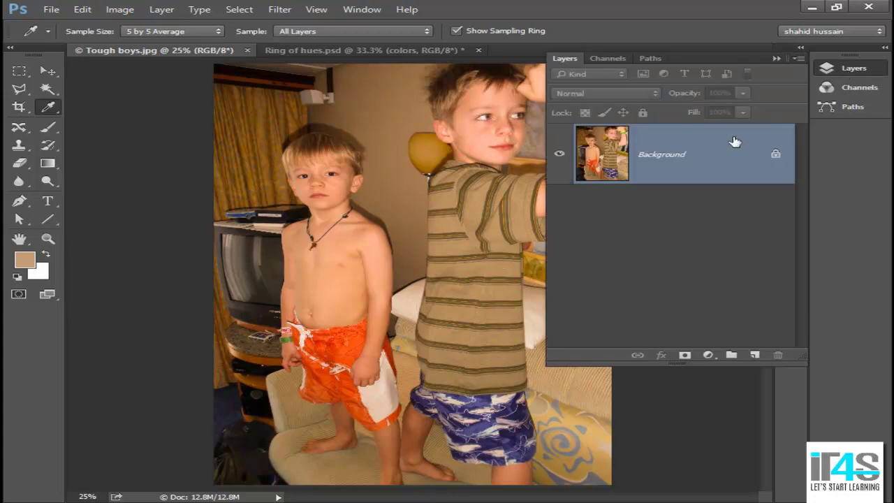
click(775, 60)
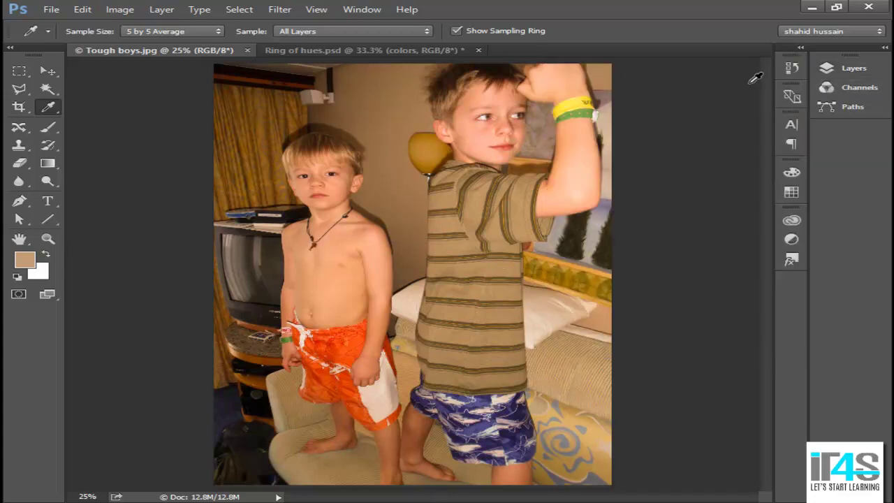
click(357, 9)
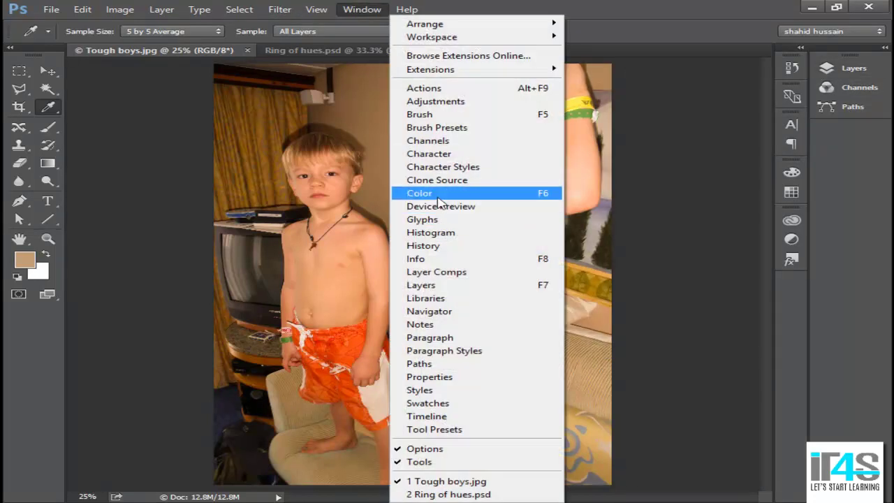
click(419, 193)
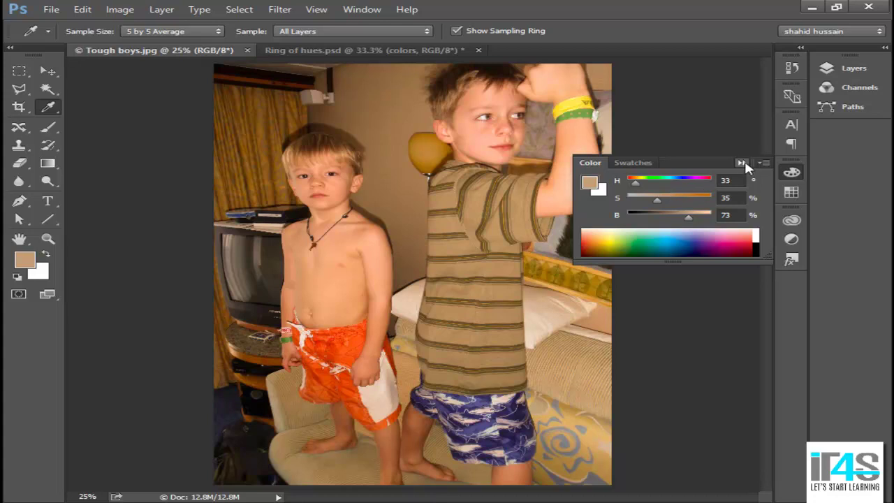
click(742, 163)
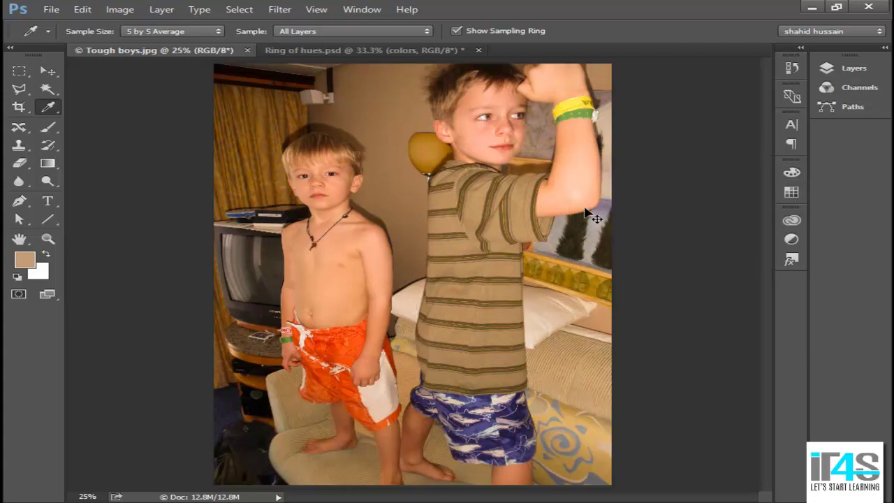